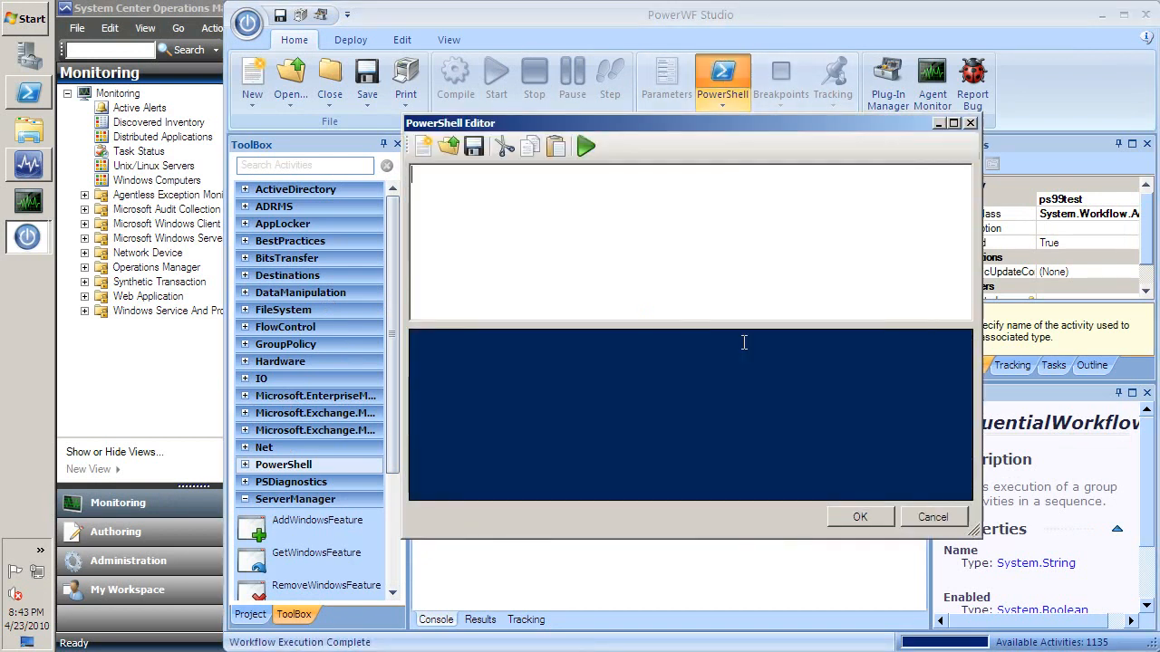
Step: Enter the PowerShell script "ps | sort cpu" and convert it into workflow activities
{"action": "type", "text": "ps | sof"}
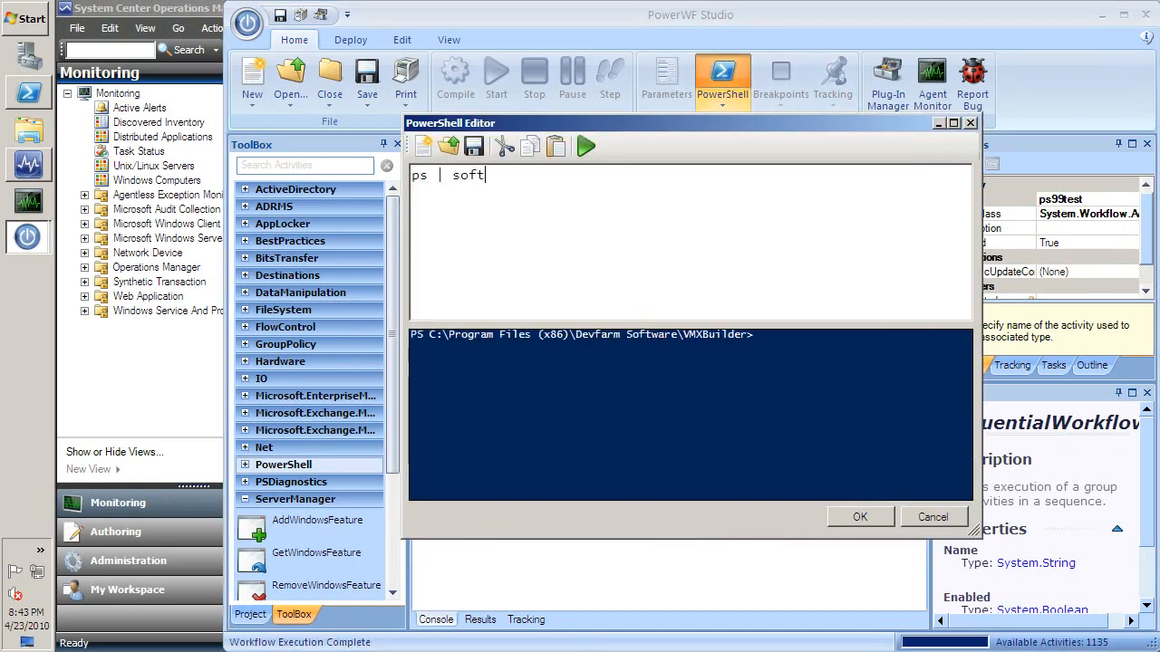
{"action": "key", "text": "BackSpace"}
{"action": "type", "text": "rt cpu"}
{"action": "left_click", "coordinate": [861, 515]}
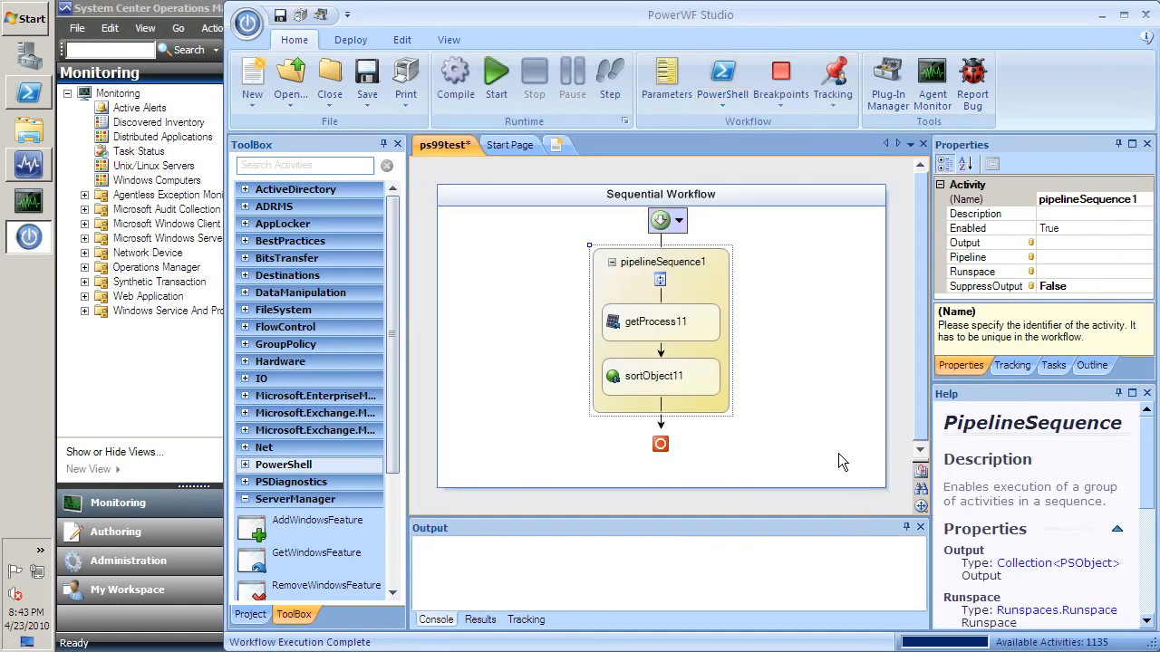
Step: Set the Descending parameter of the sortObject11 activity to True
{"action": "left_click", "coordinate": [686, 328]}
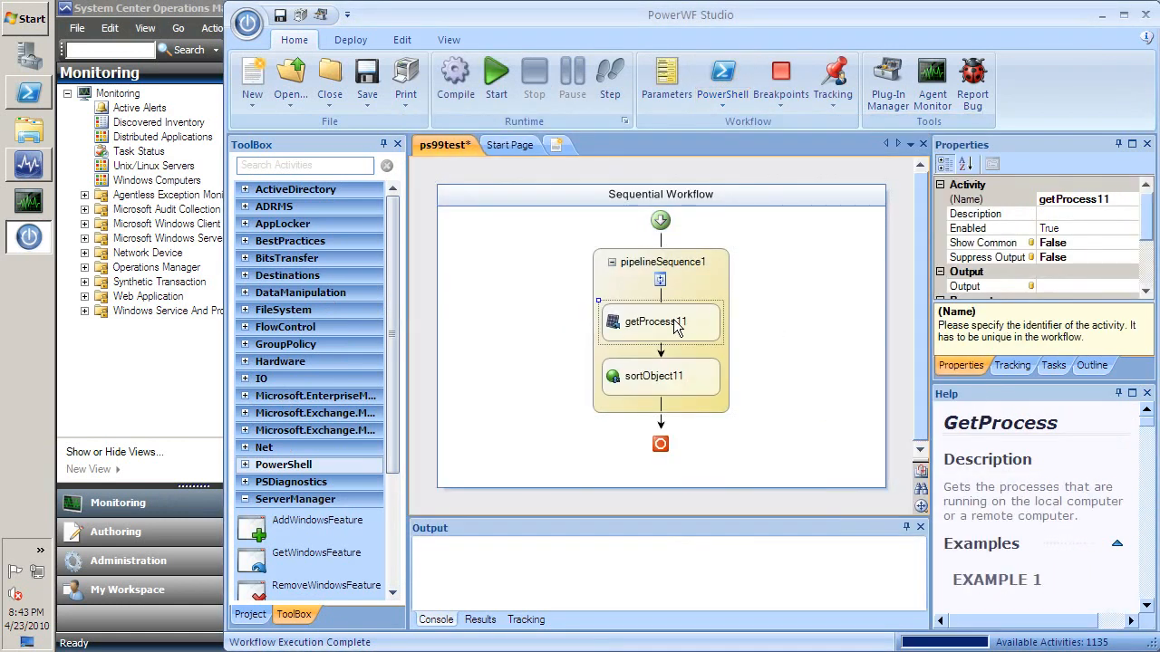
{"action": "left_click", "coordinate": [686, 382]}
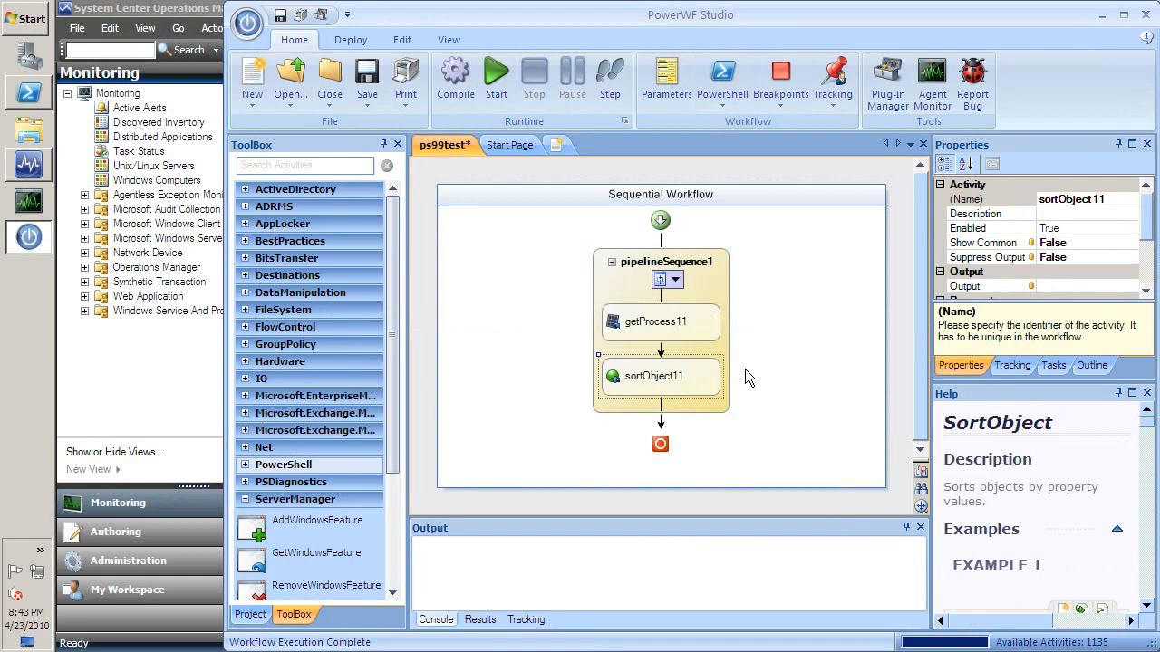
{"action": "left_click", "coordinate": [1147, 280]}
{"action": "left_click", "coordinate": [1064, 272]}
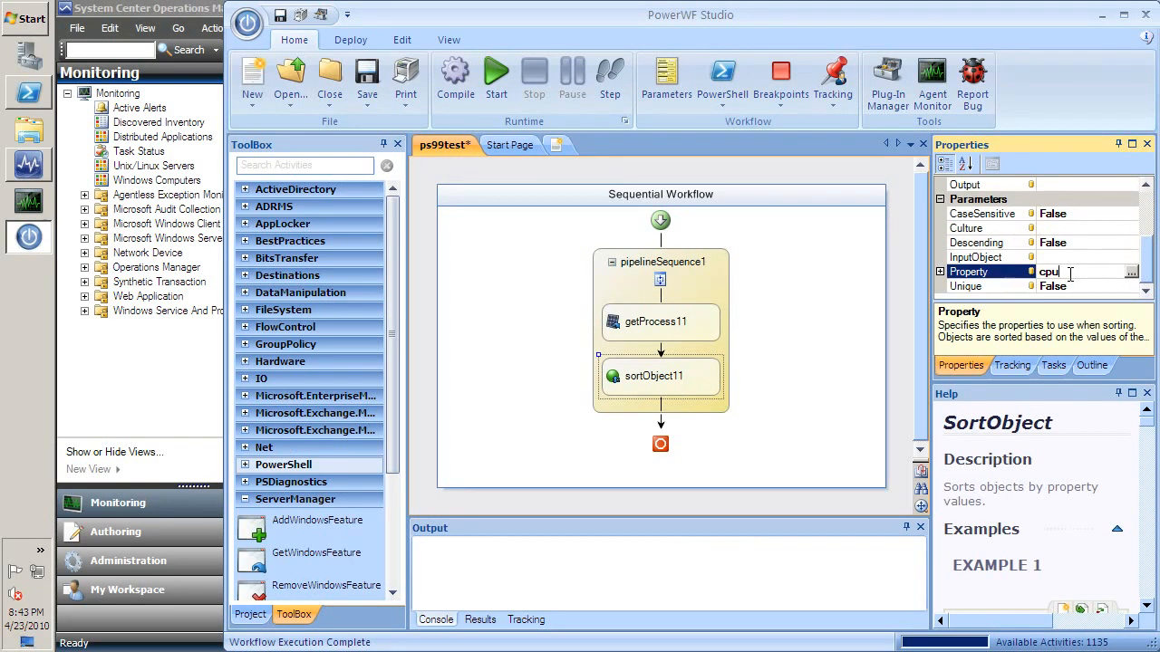
{"action": "left_click", "coordinate": [1093, 242]}
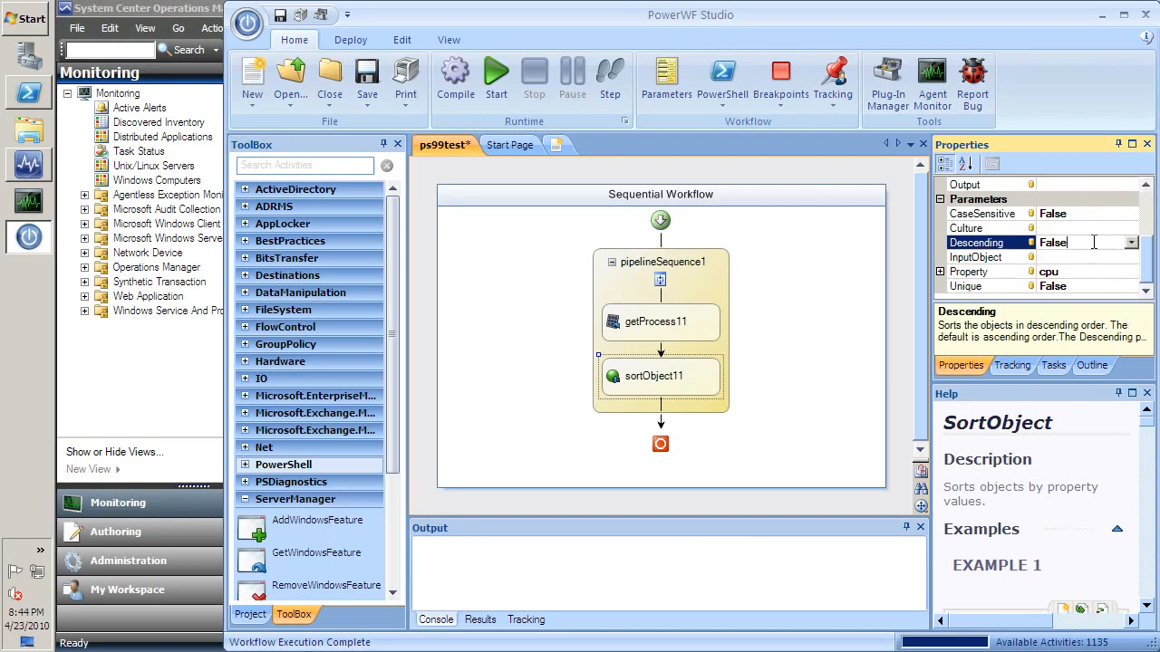
{"action": "left_click", "coordinate": [1131, 244]}
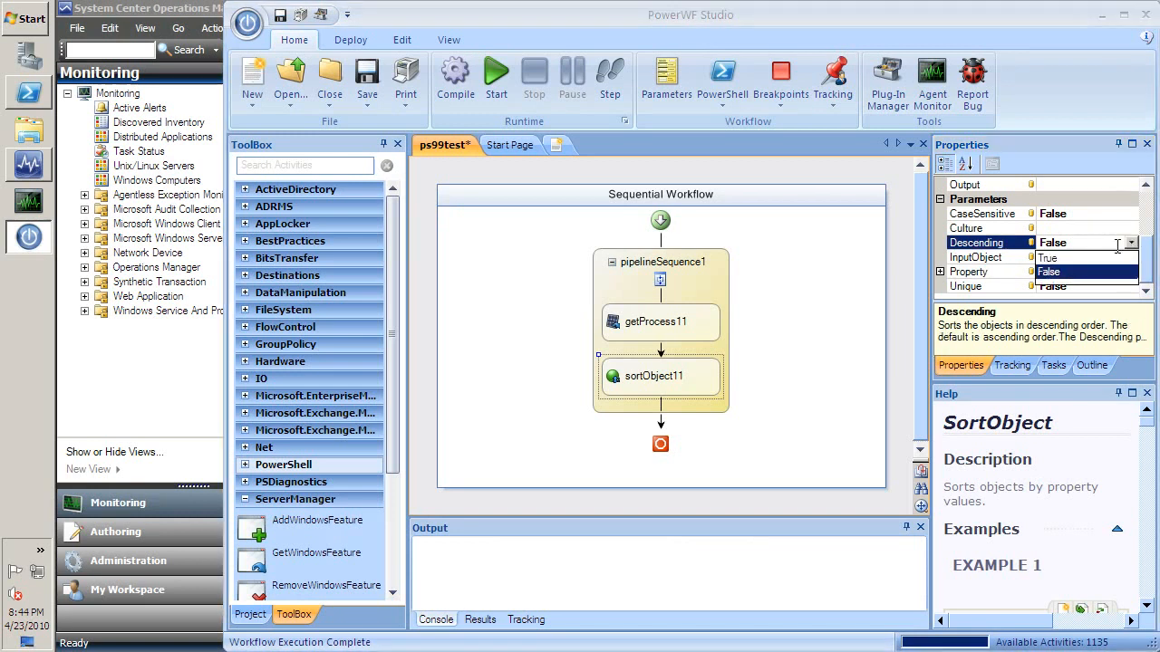
{"action": "left_click", "coordinate": [1059, 258]}
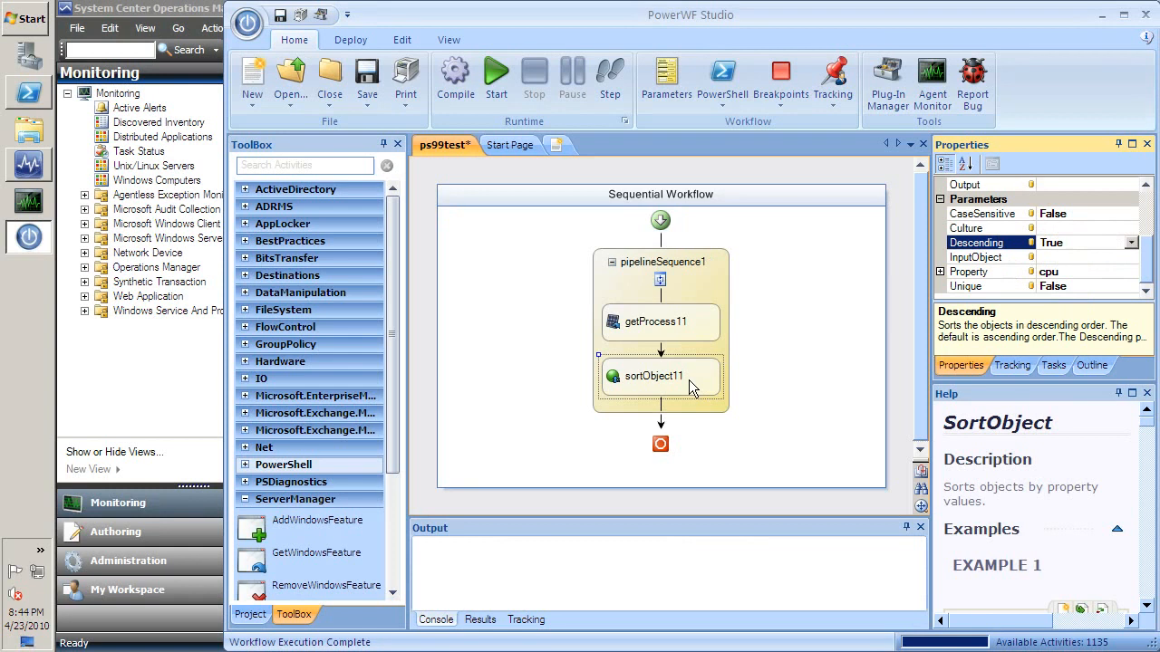
Step: Add a SelectObject activity after sortObject11 inside the pipeline sequence and set its First parameter to 5
{"action": "left_click", "coordinate": [308, 165]}
{"action": "type", "text": "se"}
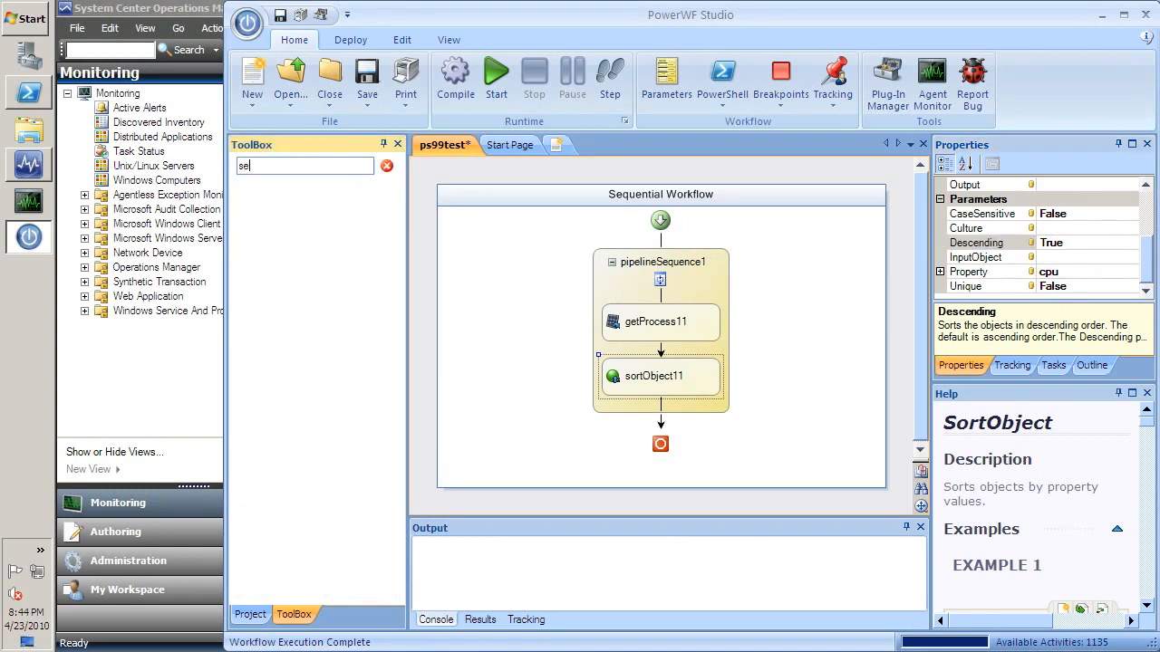
{"action": "type", "text": "lect"}
{"action": "left_click_drag", "start_coordinate": [272, 273], "coordinate": [665, 409]}
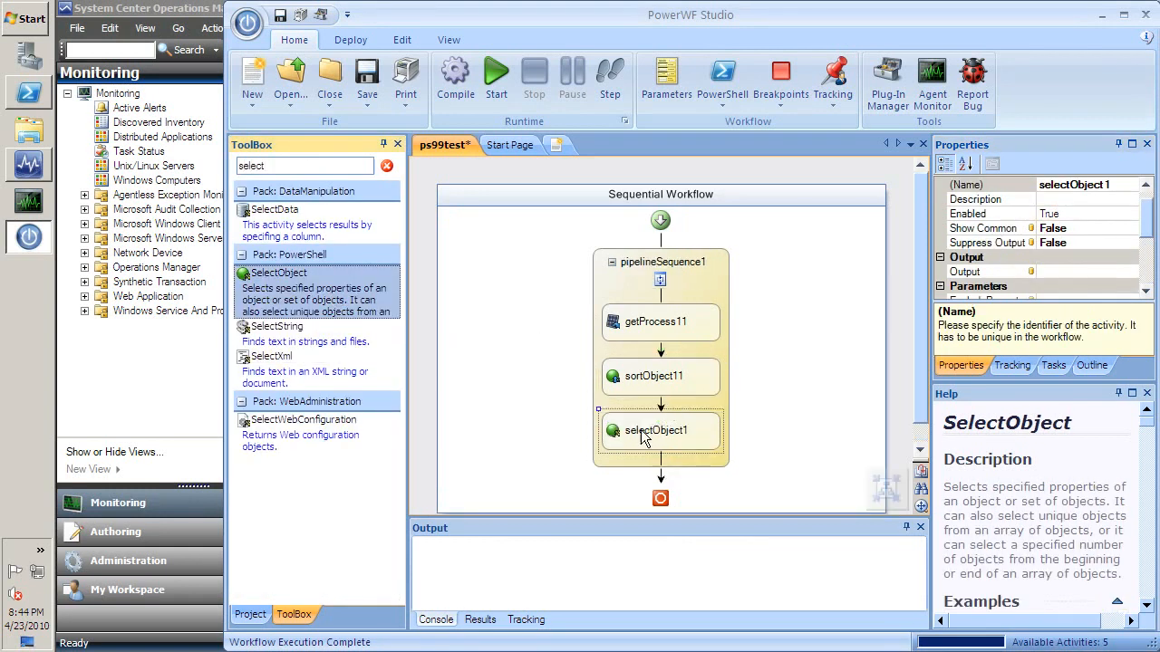
{"action": "left_click", "coordinate": [1143, 268]}
{"action": "left_click", "coordinate": [1053, 214]}
{"action": "type", "text": "5"}
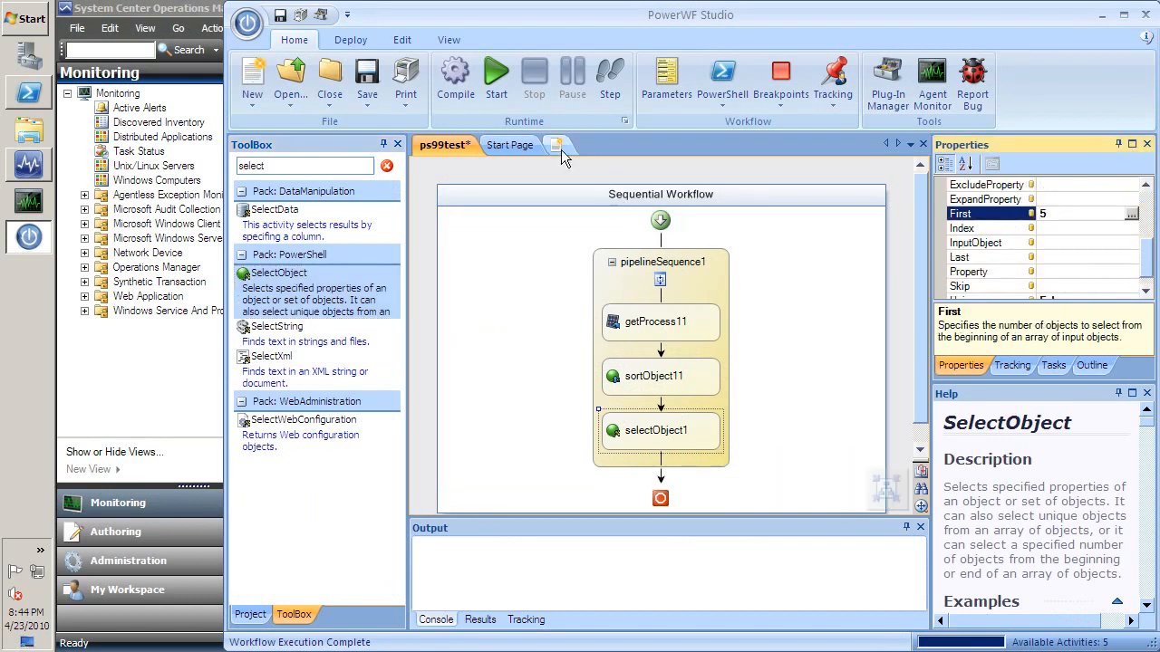
Step: Run the ps99test workflow and review the process list in its console output
{"action": "left_click", "coordinate": [498, 80]}
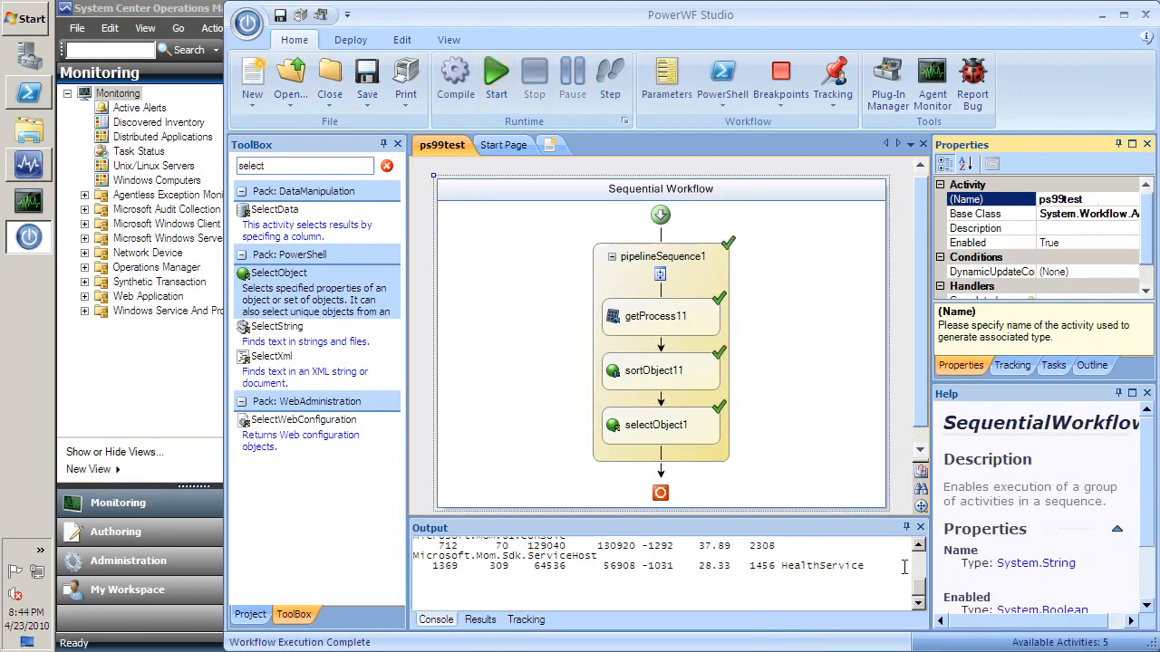
{"action": "left_click", "coordinate": [917, 566]}
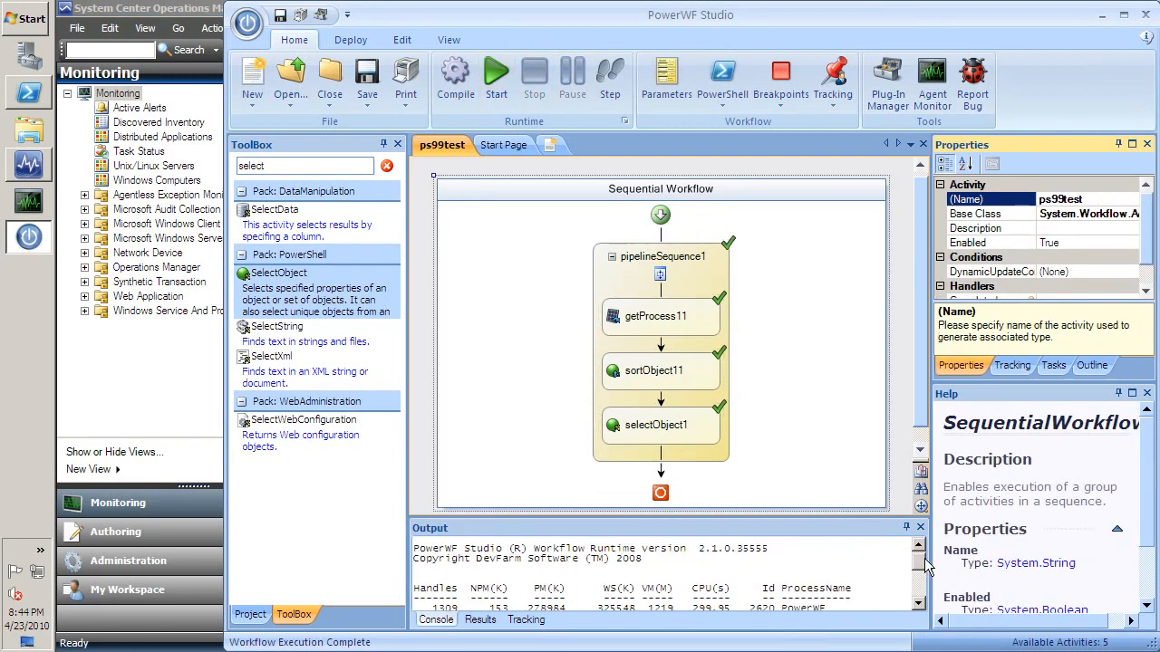
{"action": "left_click_drag", "start_coordinate": [924, 566], "coordinate": [918, 593]}
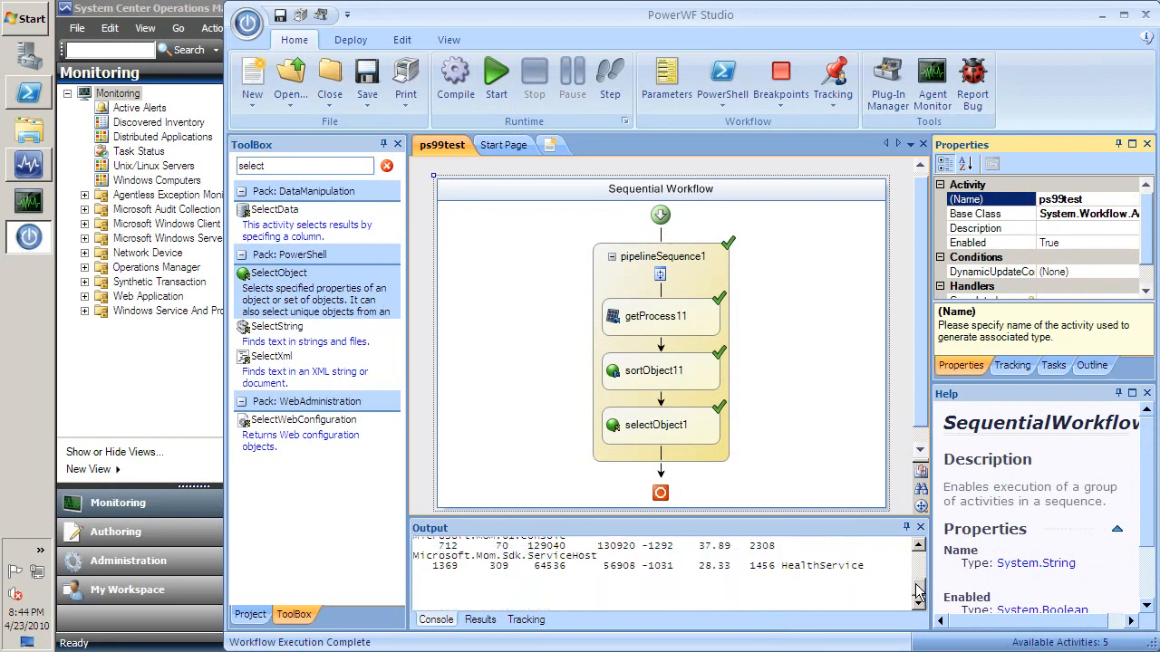
Step: Find the ToSCOM activity by searching for "scom" and add it to the workflow directly below the pipeline sequence
{"action": "left_click", "coordinate": [309, 169]}
{"action": "type", "text": "scom"}
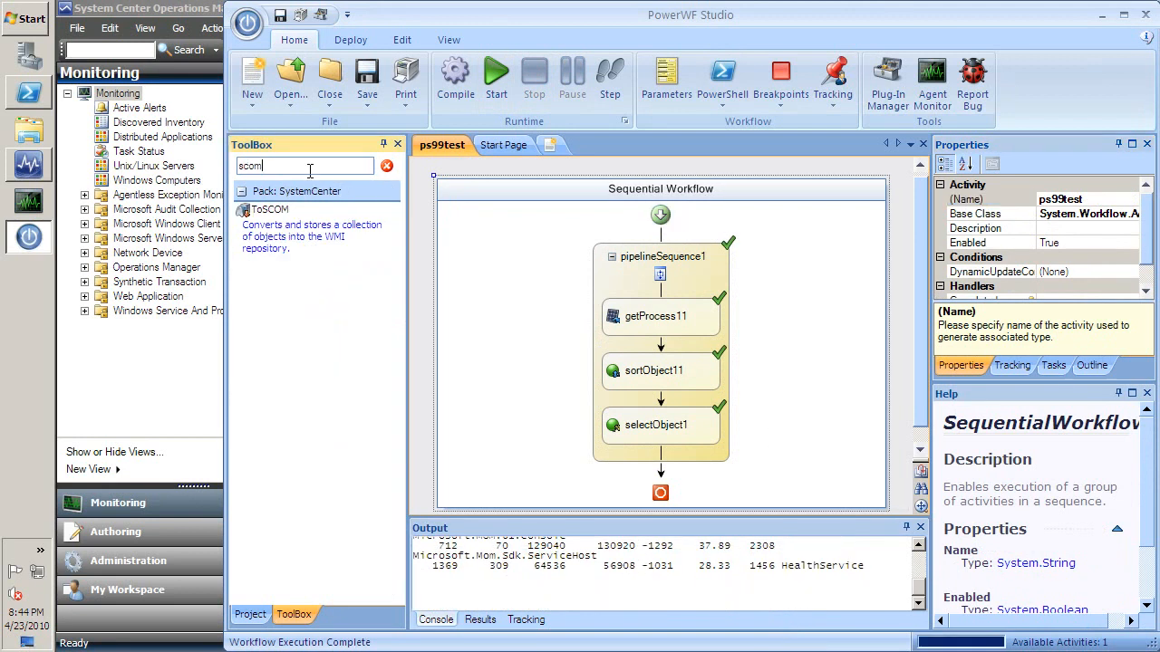
{"action": "left_click_drag", "start_coordinate": [269, 222], "coordinate": [660, 482]}
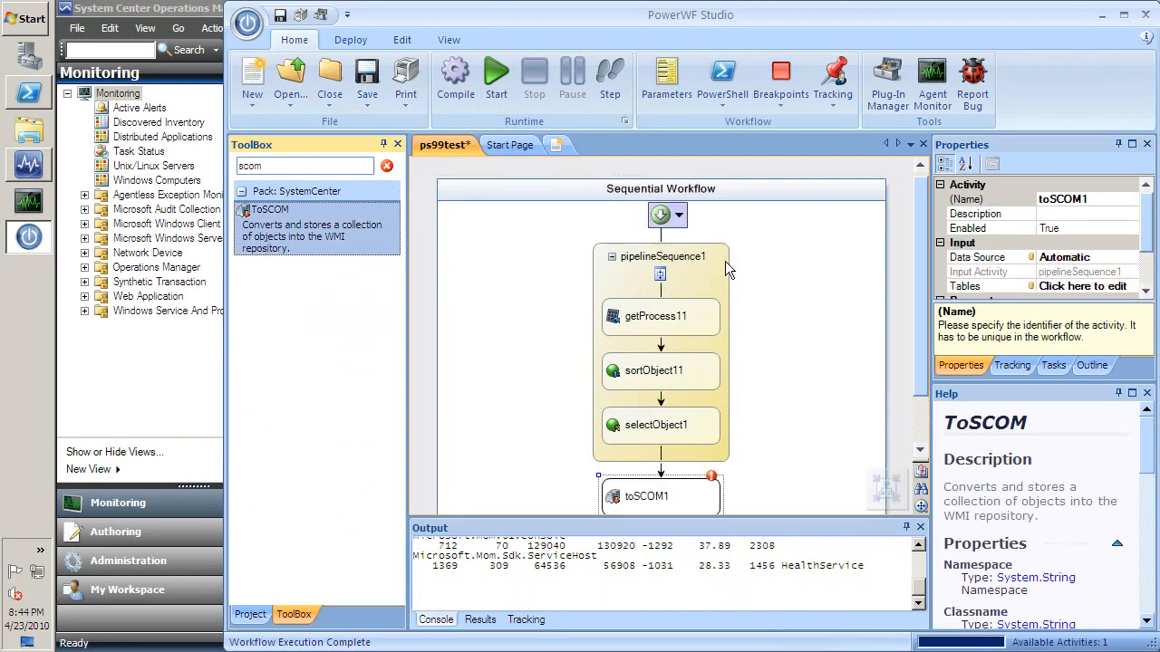
Step: Set the toSCOM1 activity's PrimaryKey to Id and its Classname to ps99test, and run the workflow
{"action": "scroll", "coordinate": [888, 440], "scroll_direction": "down", "scroll_amount": 1}
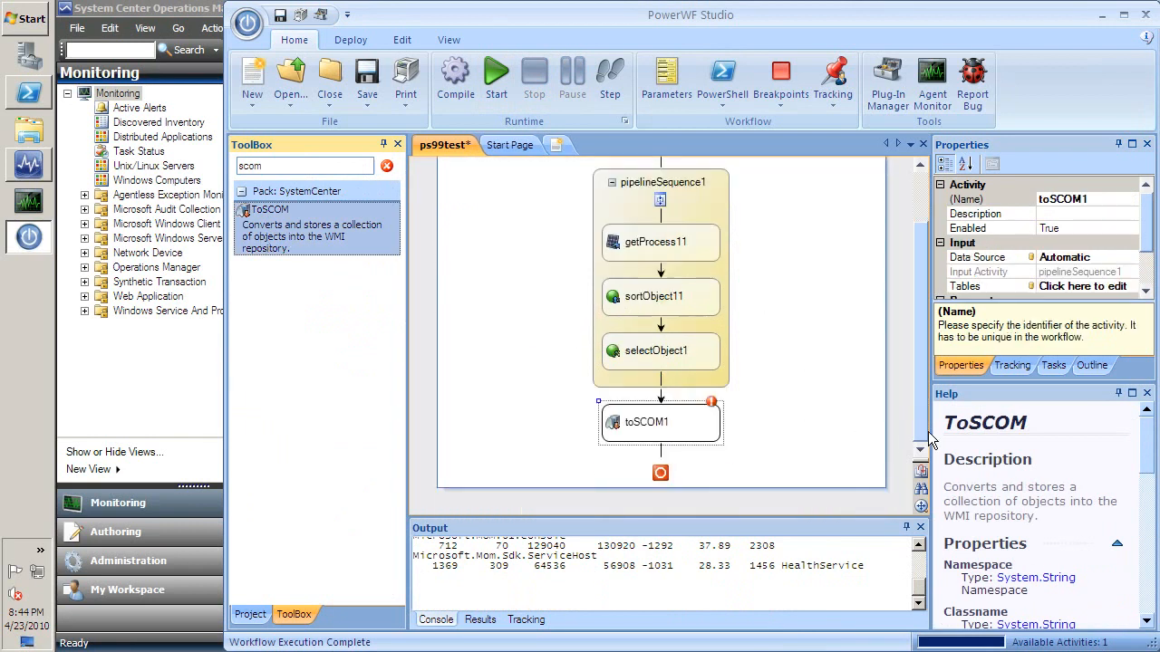
{"action": "left_click", "coordinate": [1146, 283]}
{"action": "left_click", "coordinate": [1131, 286]}
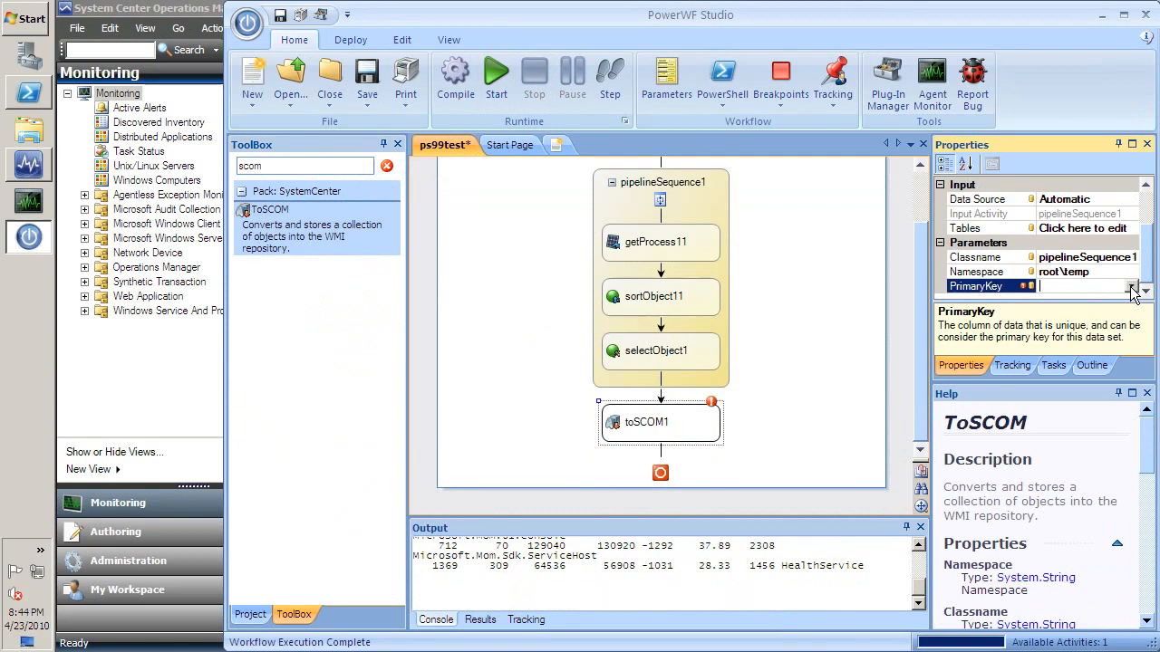
{"action": "left_click", "coordinate": [1132, 287]}
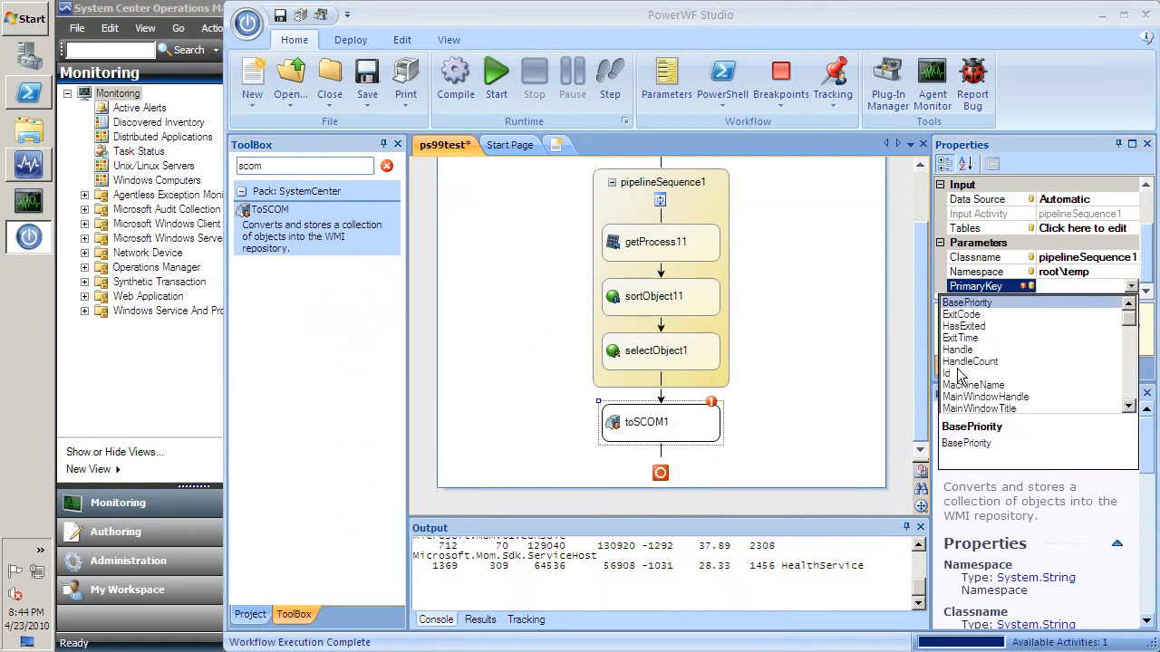
{"action": "left_click", "coordinate": [949, 373]}
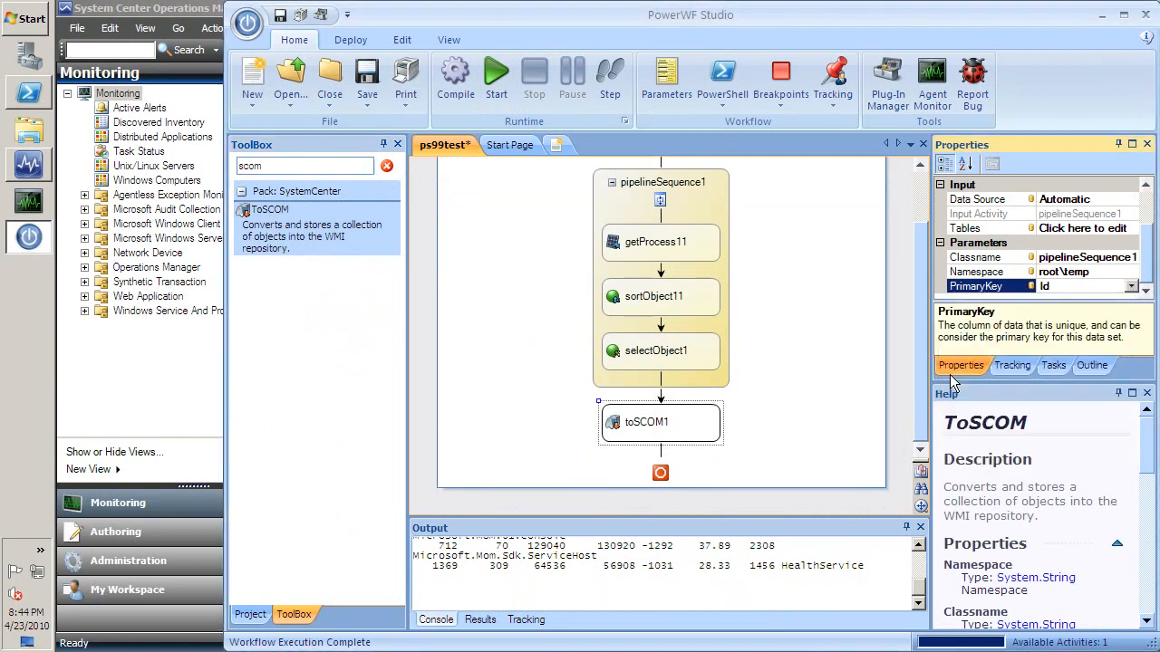
{"action": "left_click", "coordinate": [1080, 256]}
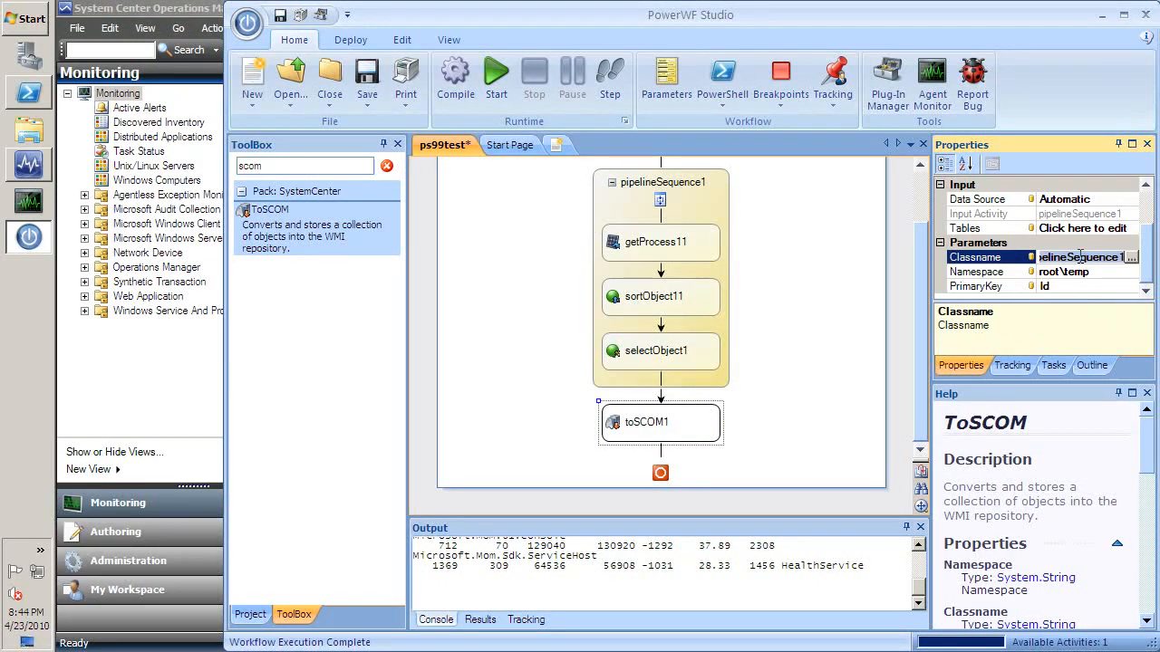
{"action": "type", "text": "ps99test"}
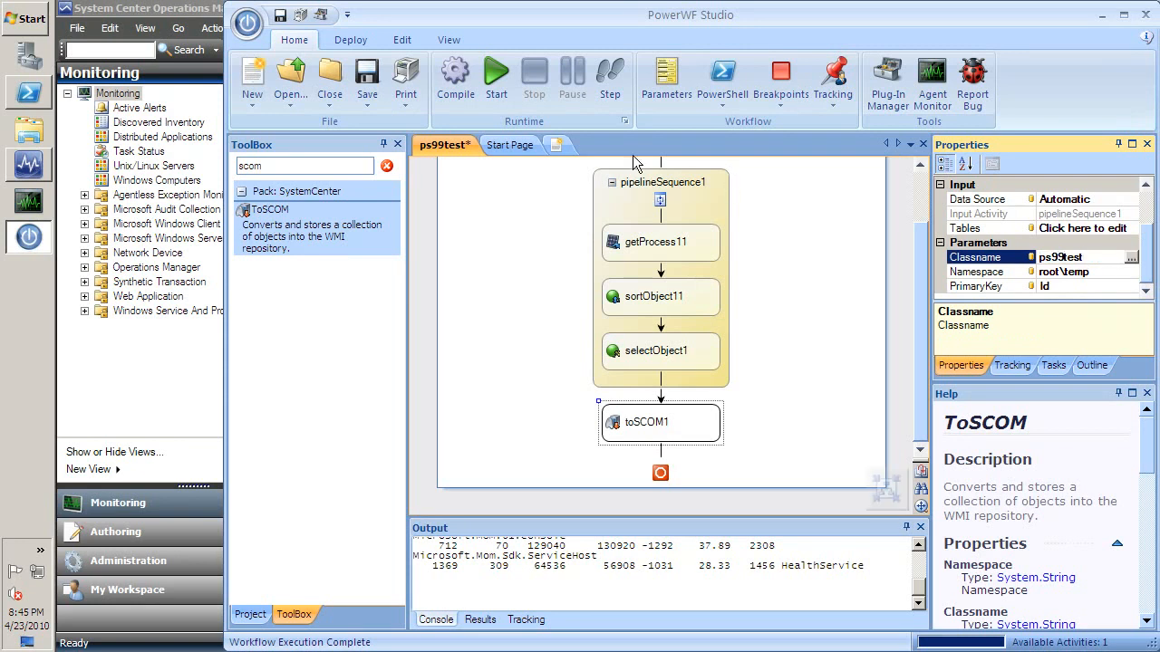
{"action": "left_click", "coordinate": [497, 80]}
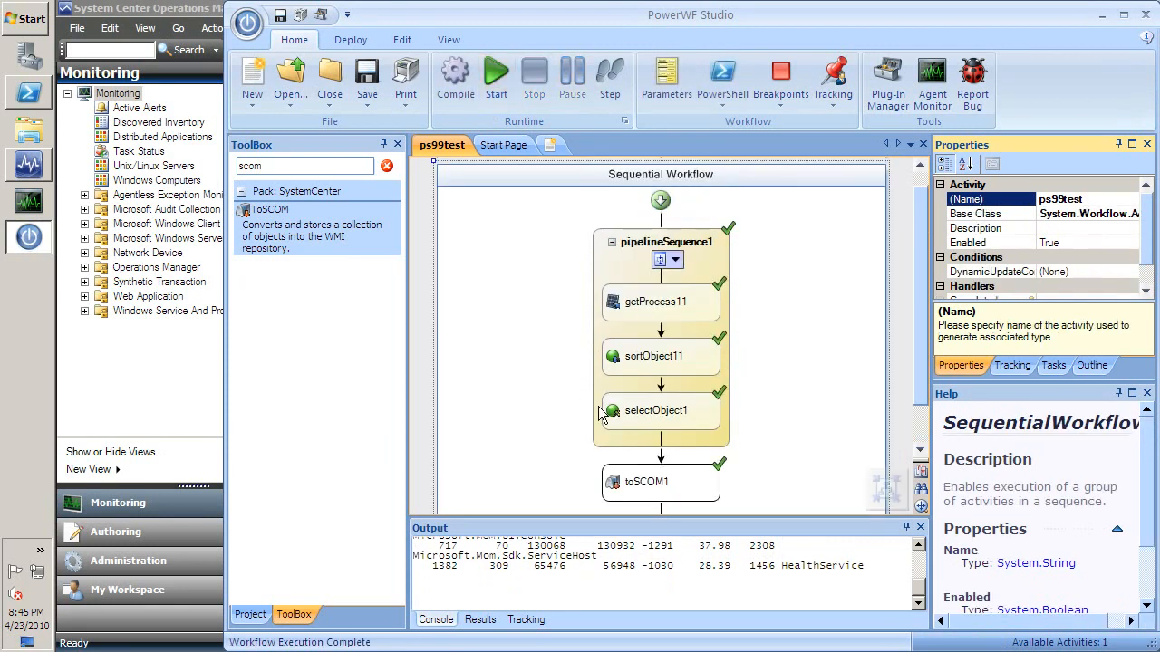
Step: Deploy the workflow to MS System Center as task ps99test with a recurring timer schedule of every 5 minutes
{"action": "left_click", "coordinate": [351, 40]}
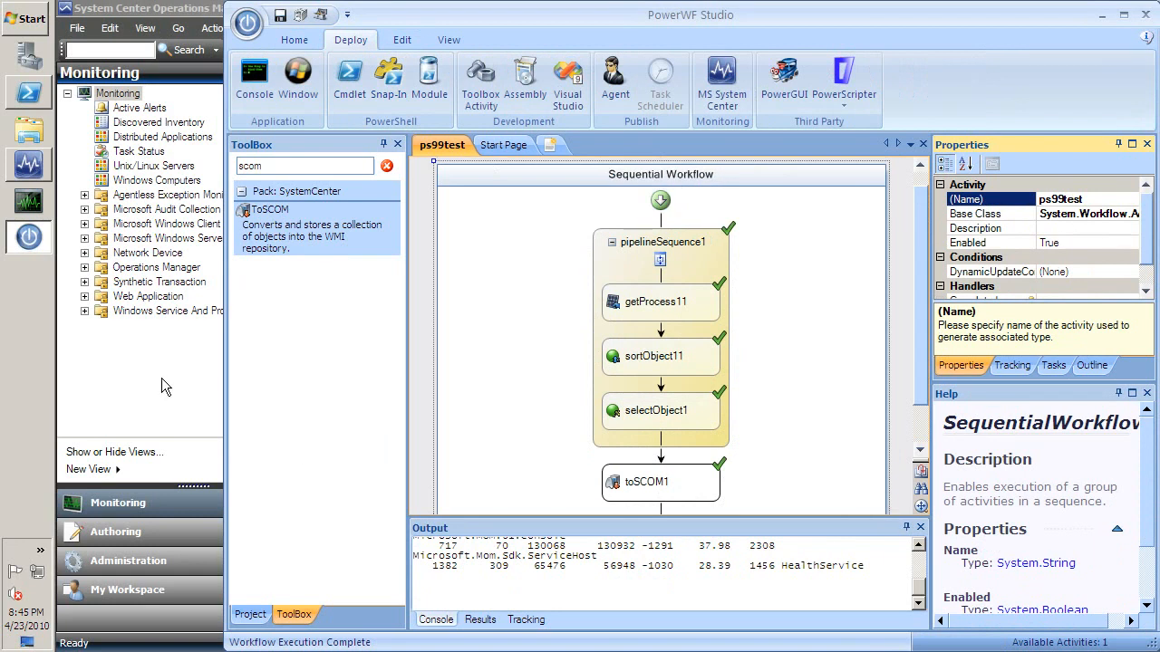
{"action": "left_click", "coordinate": [722, 83]}
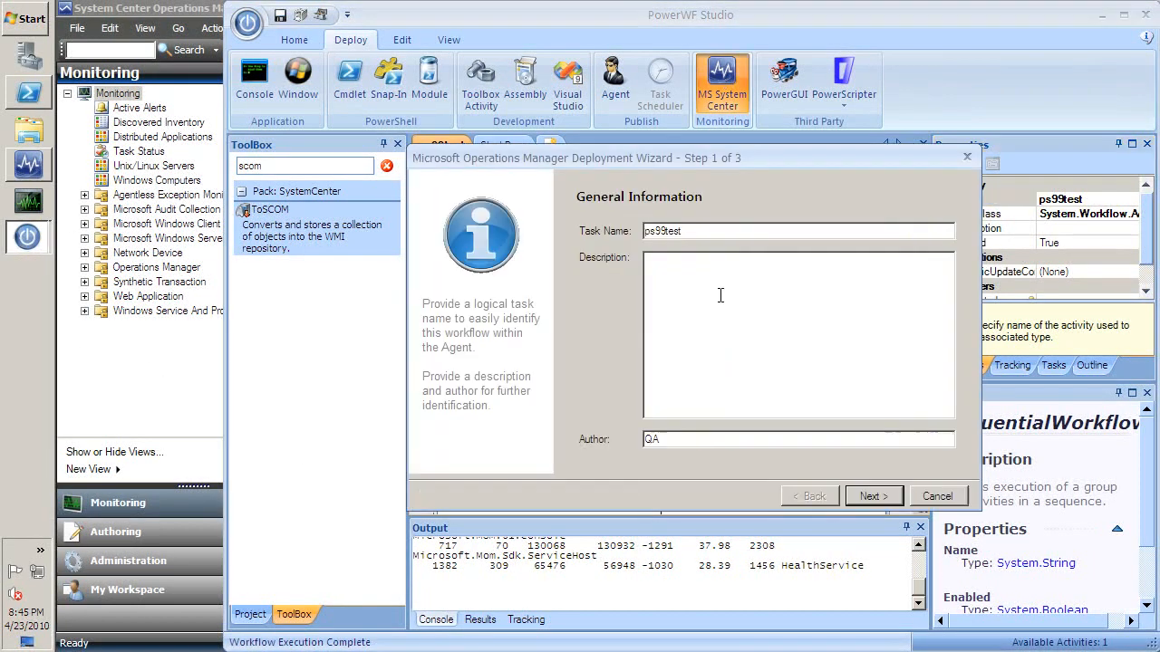
{"action": "left_click", "coordinate": [875, 495]}
{"action": "left_click", "coordinate": [876, 496]}
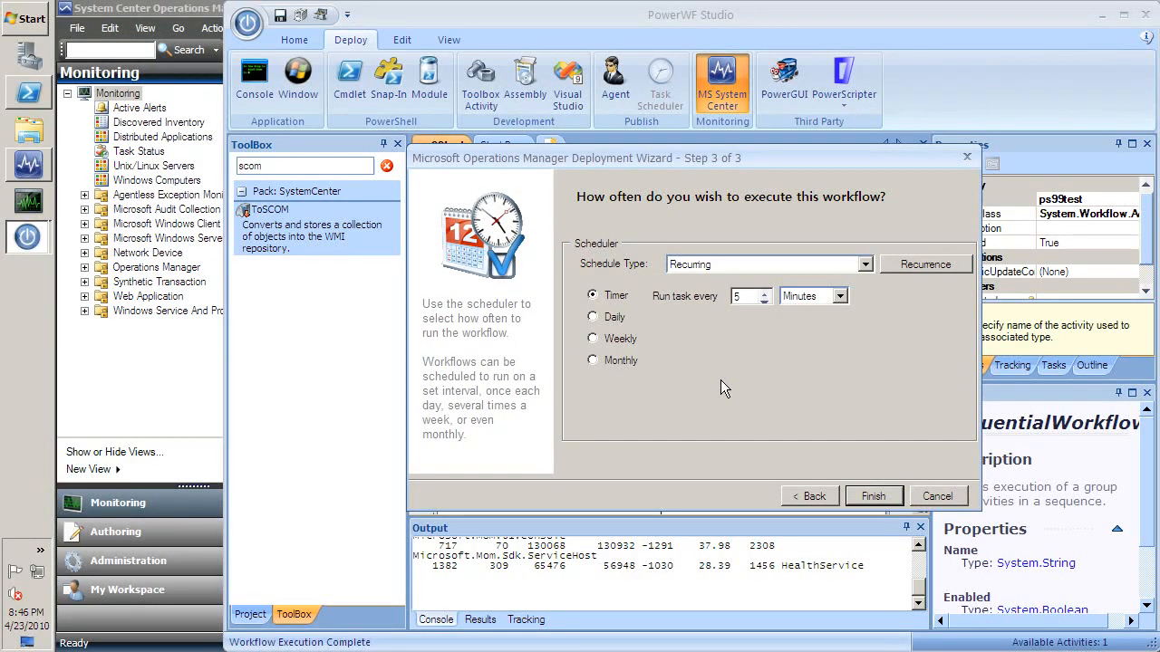
{"action": "key", "text": "Return"}
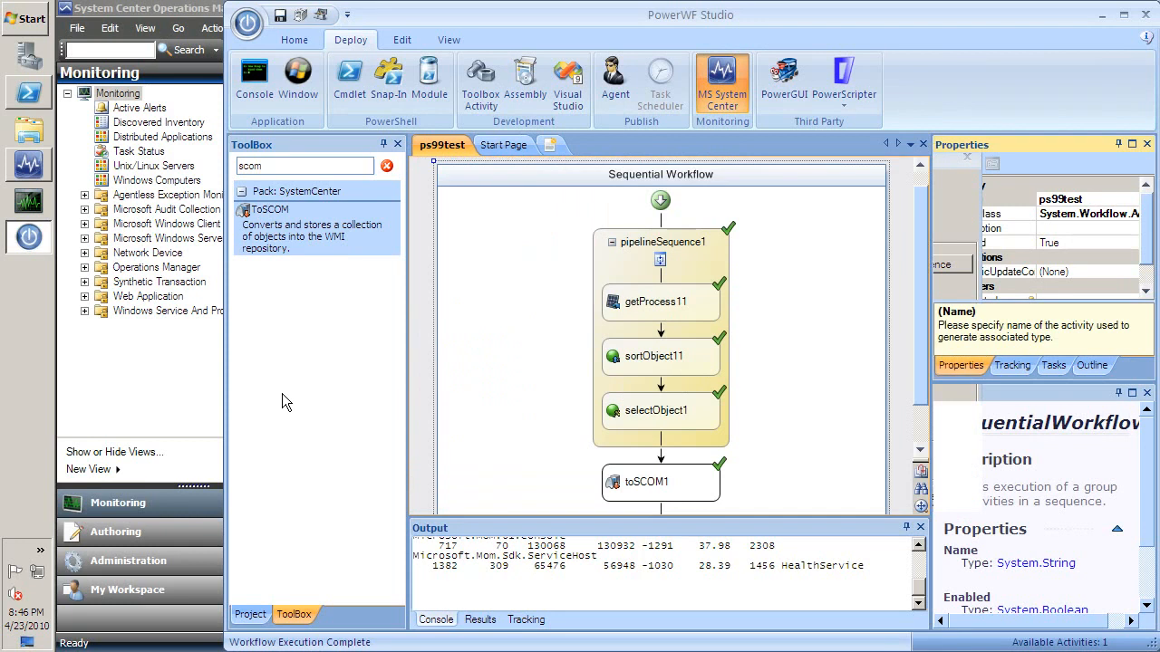
Step: Switch to System Center Operations Manager and open the ps99test view in the WMI monitoring folder
{"action": "left_click", "coordinate": [146, 375]}
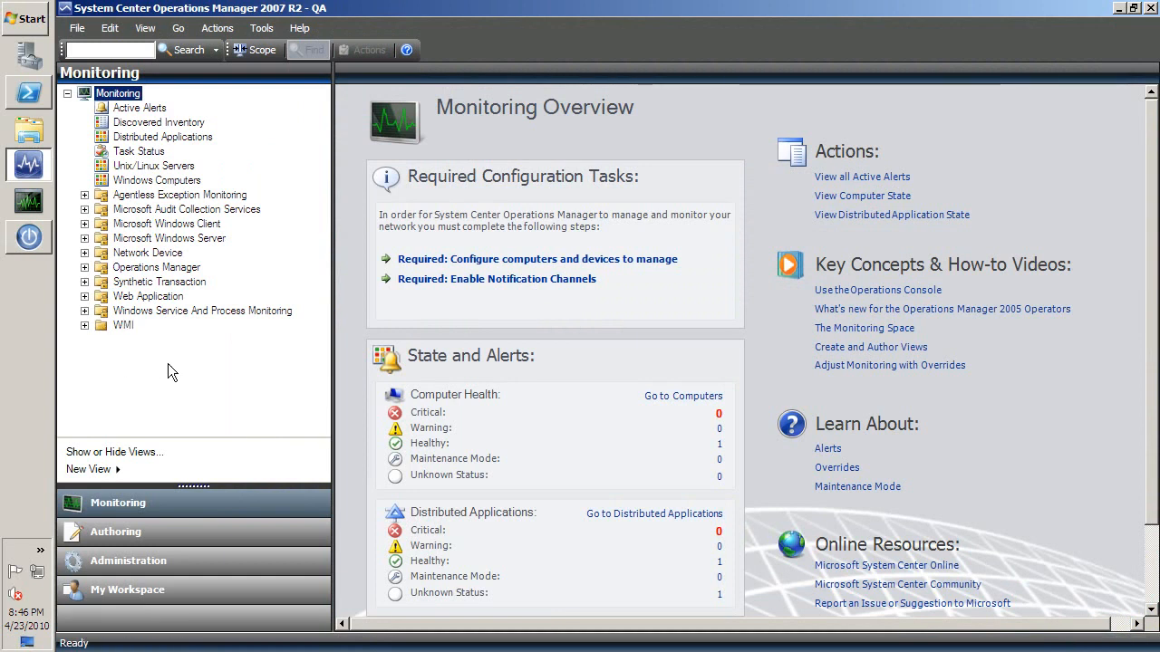
{"action": "left_click", "coordinate": [85, 326]}
{"action": "left_click", "coordinate": [148, 341]}
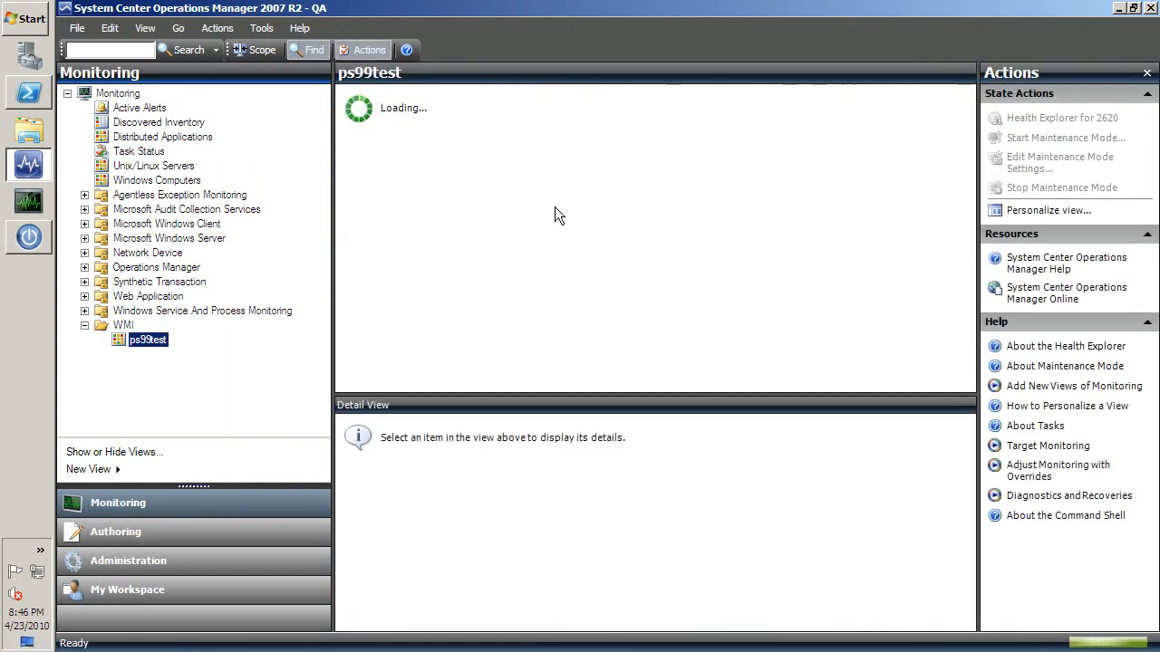
{"action": "left_click", "coordinate": [487, 219]}
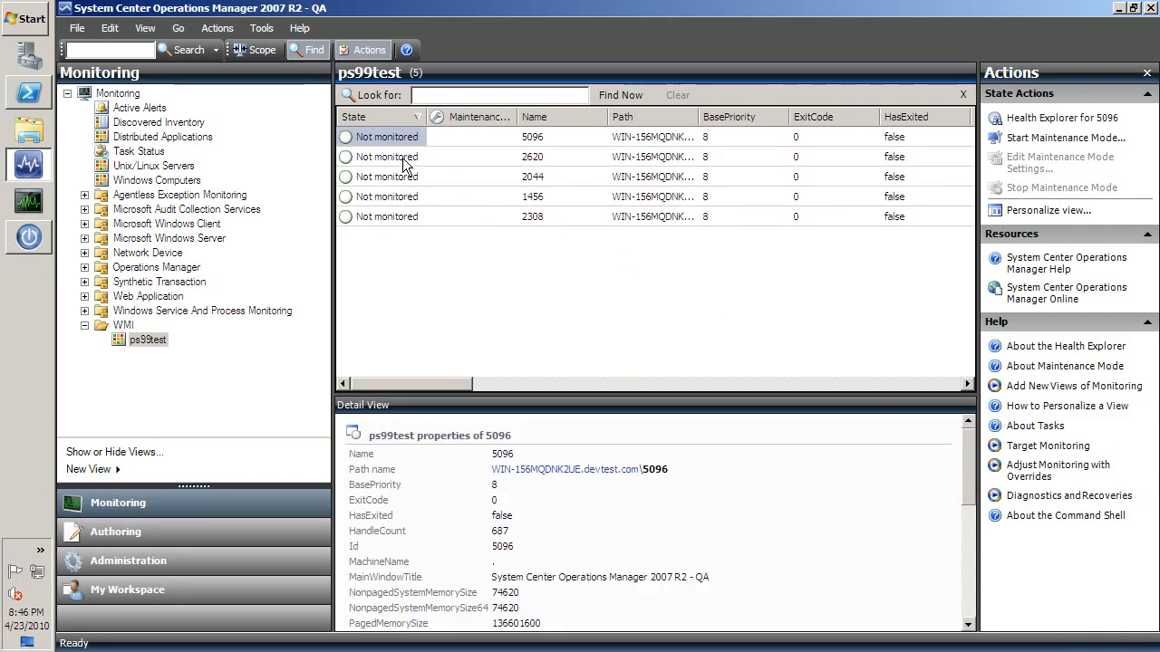
Step: Compare the process list in PowerWF Studio's console output with the ps99test view in System Center Operations Manager
{"action": "left_click", "coordinate": [27, 239]}
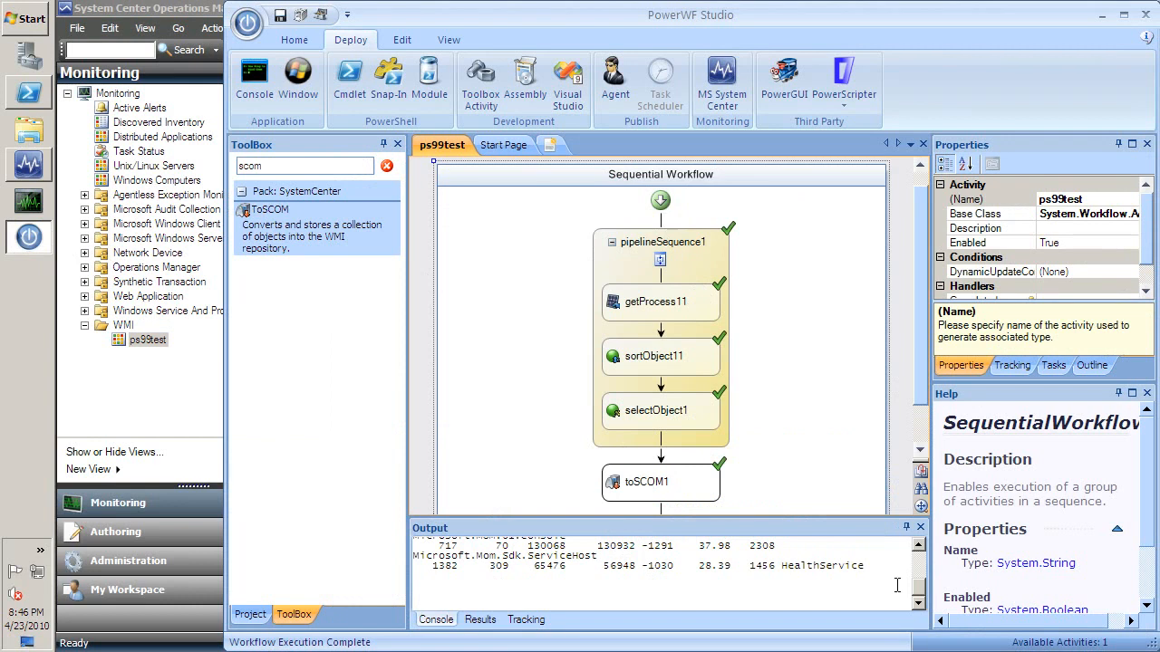
{"action": "left_click_drag", "start_coordinate": [924, 590], "coordinate": [924, 566]}
{"action": "scroll", "coordinate": [924, 566], "scroll_direction": "down", "scroll_amount": 2}
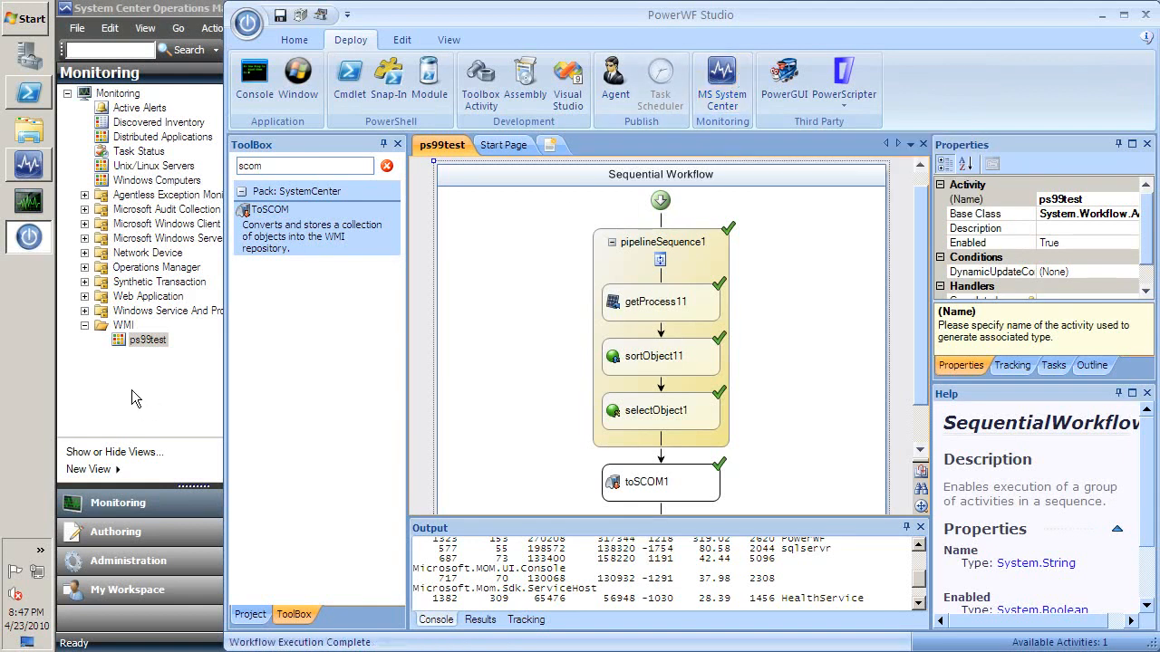
{"action": "left_click", "coordinate": [148, 341]}
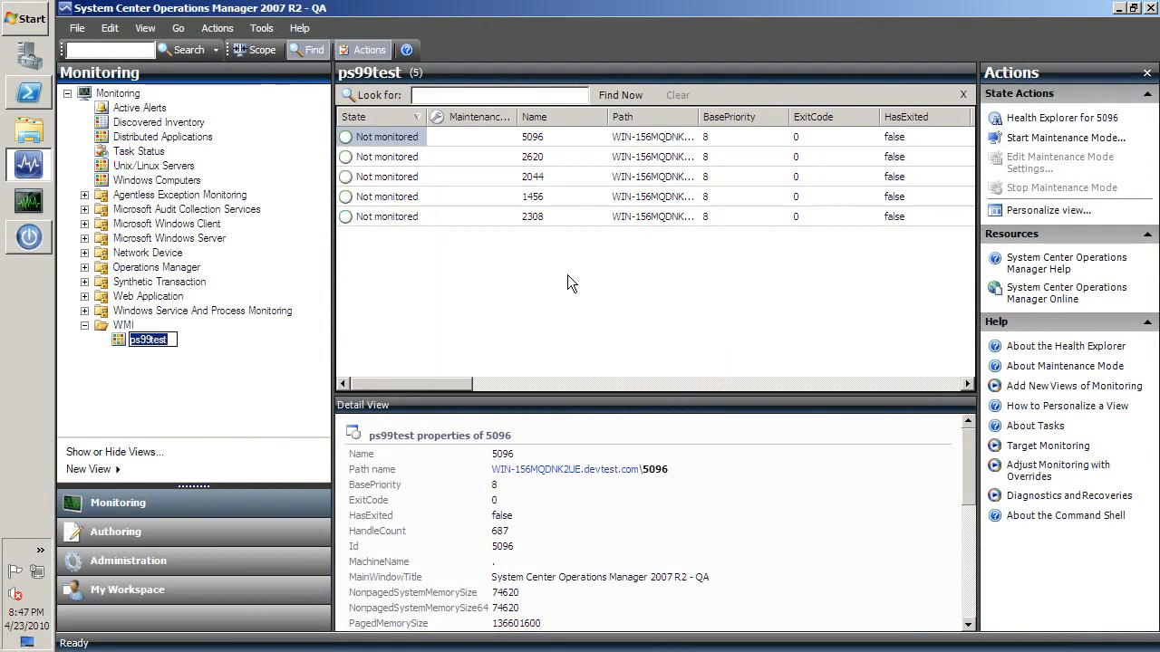
{"action": "left_click", "coordinate": [502, 298]}
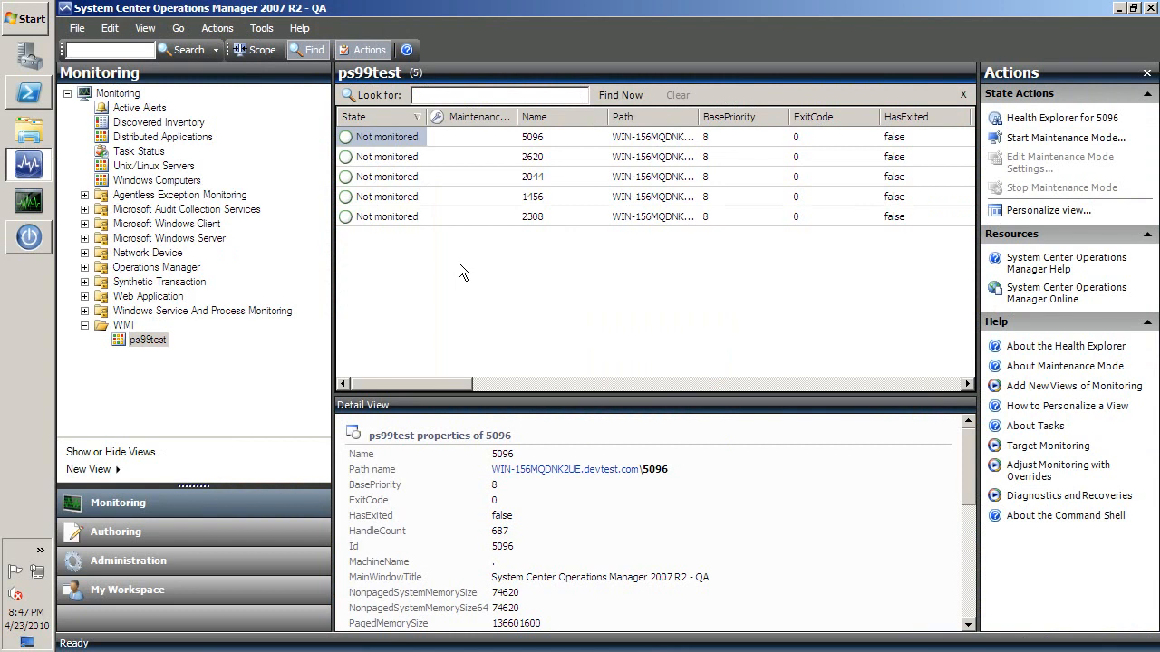
{"action": "key", "text": "alt+Tab"}
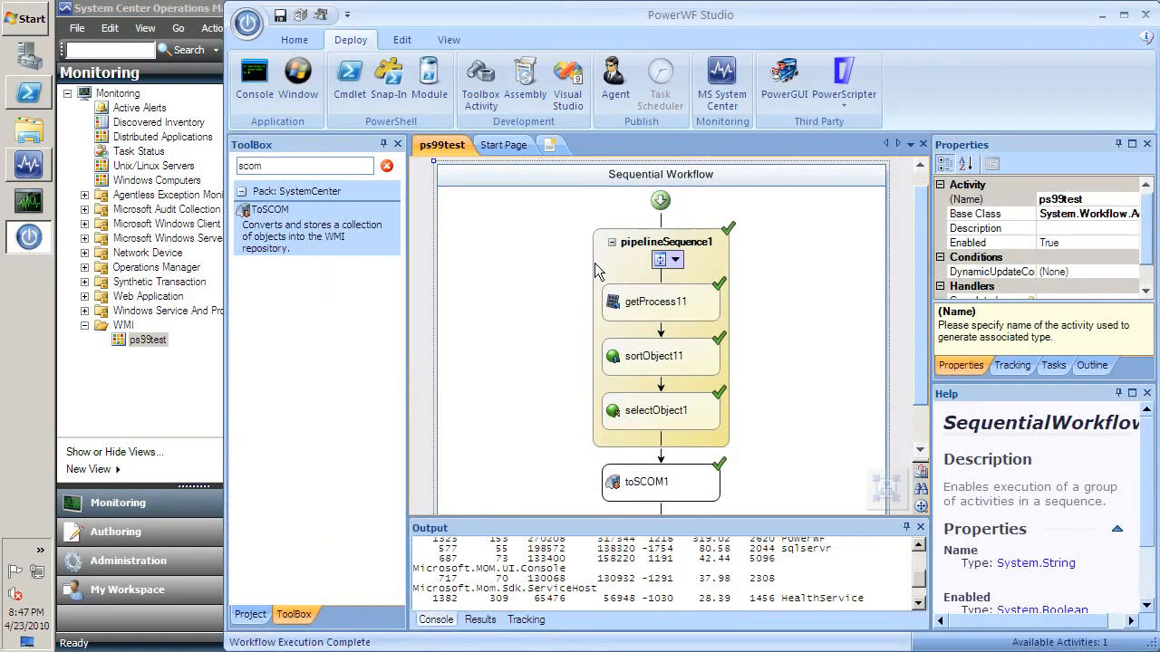